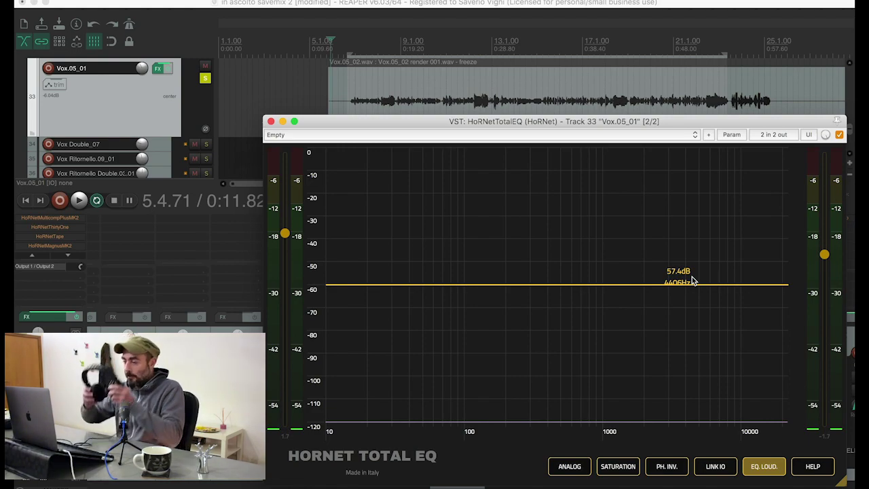
Step: Start playback of the vocal and add an HP 18dB high-pass band at about 103 Hz
key(space)
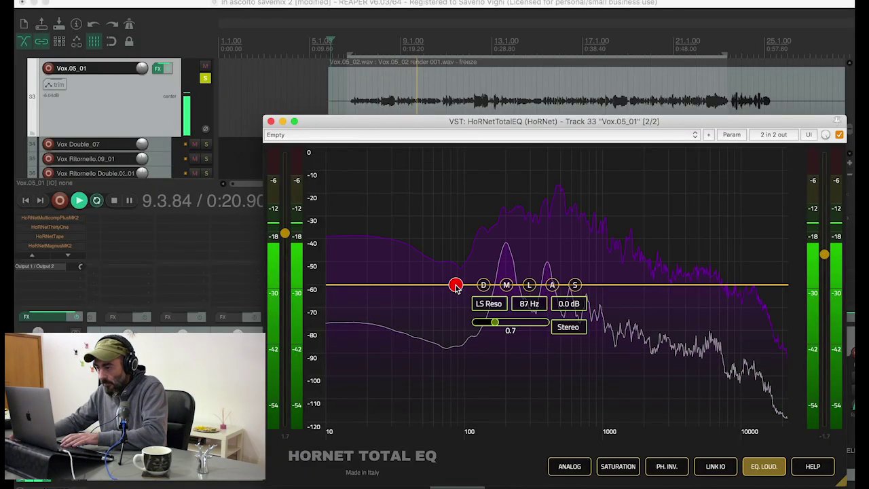
click(456, 285)
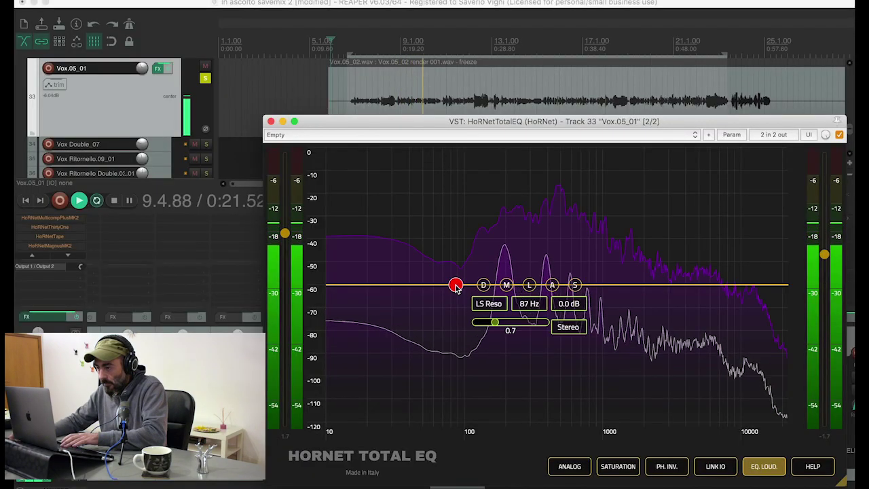
click(502, 304)
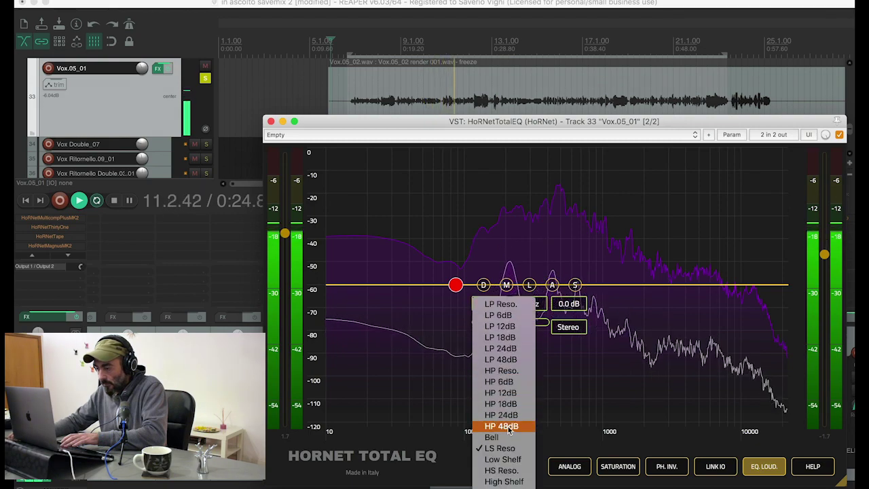
click(515, 405)
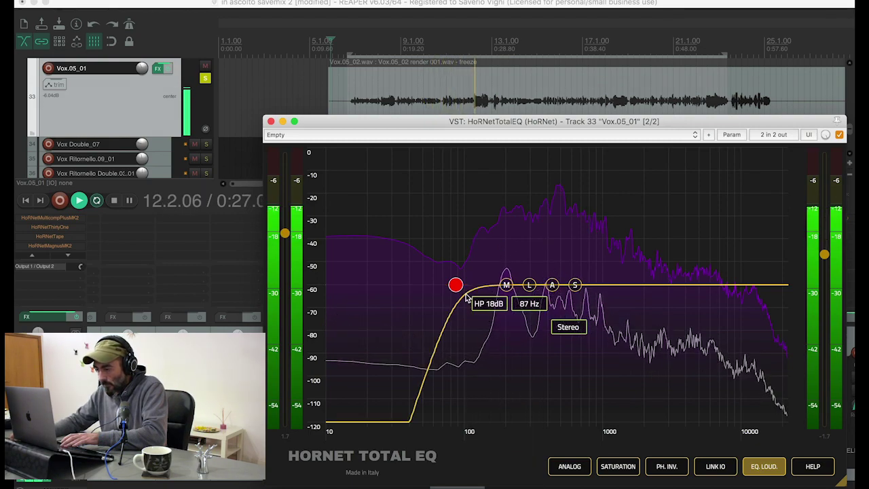
drag(459, 288, 466, 289)
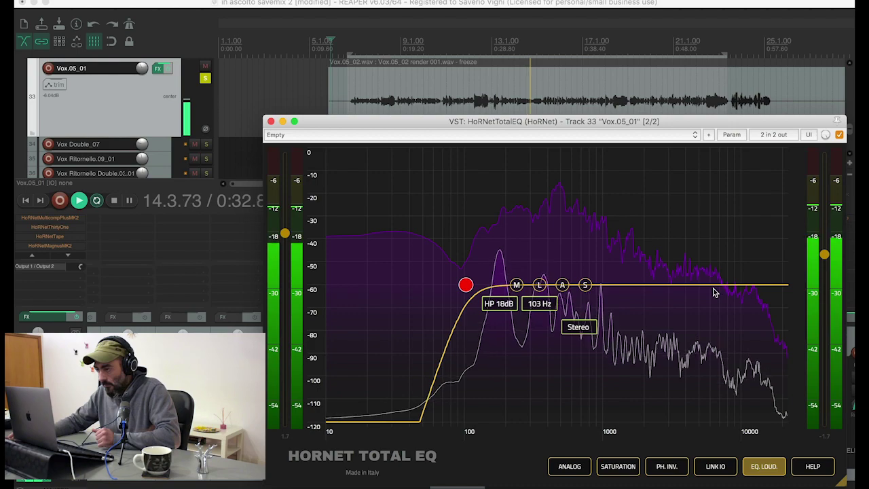
Step: Add an HS Reso. high-shelf band at about 1950 Hz with a 10.9 dB boost and Q of 0.5
click(646, 285)
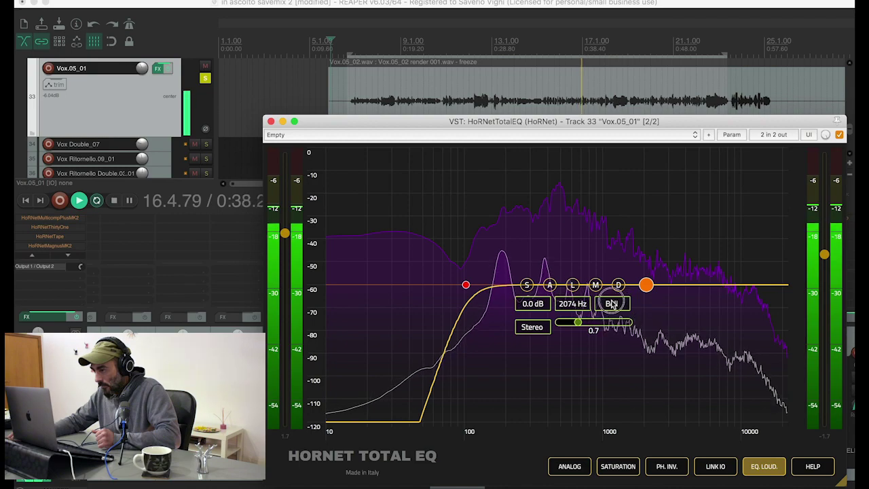
click(612, 303)
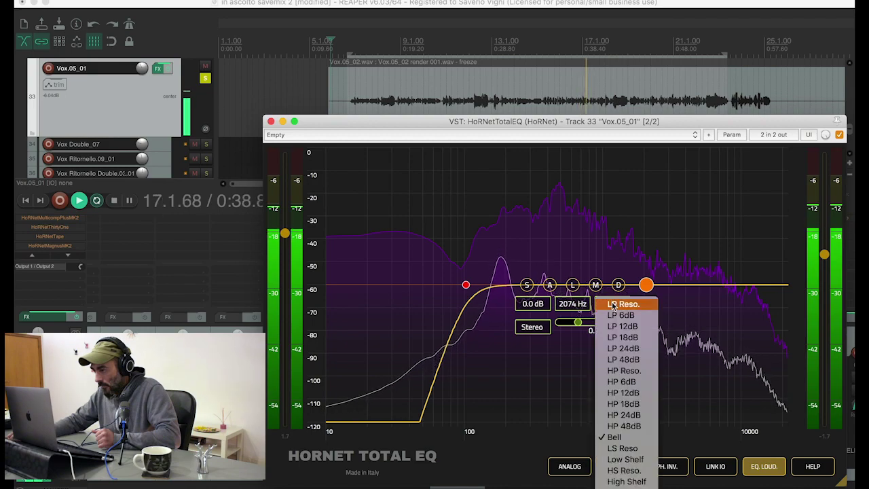
click(616, 475)
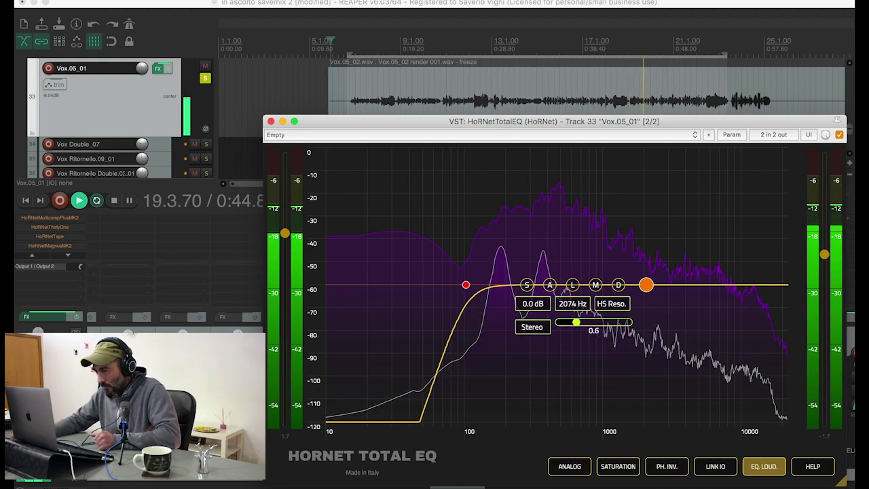
drag(646, 285, 644, 220)
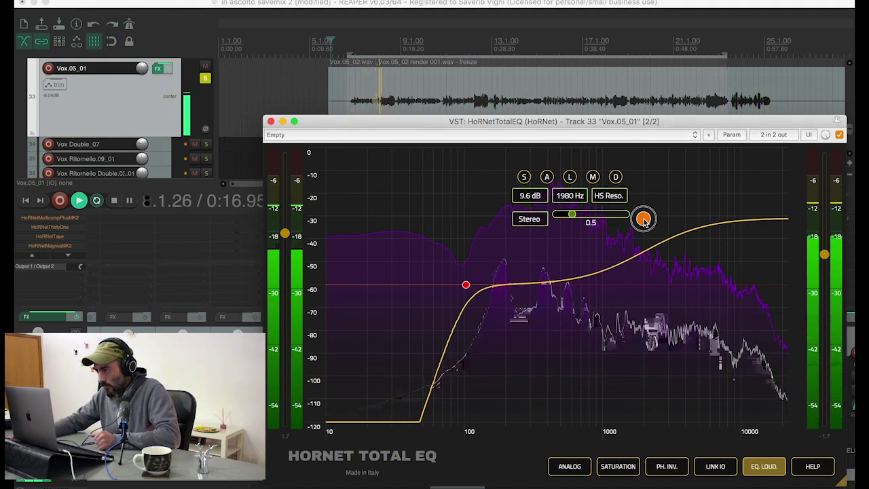
drag(644, 219, 643, 212)
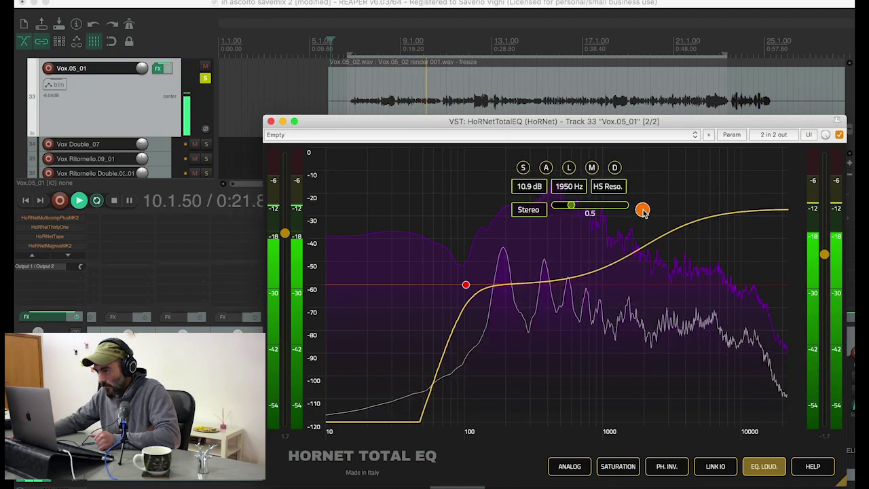
Step: Add a Bell band at about 178 Hz with a 3.4 dB boost and Q of 1.0
click(506, 285)
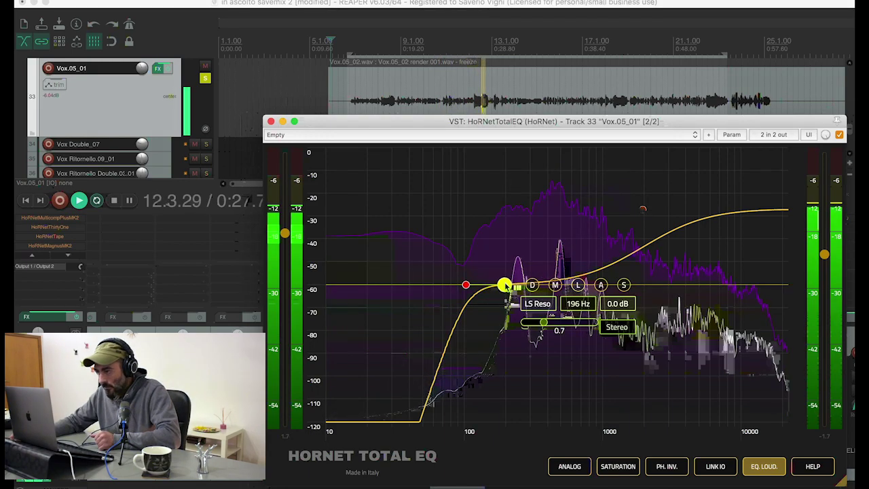
click(536, 304)
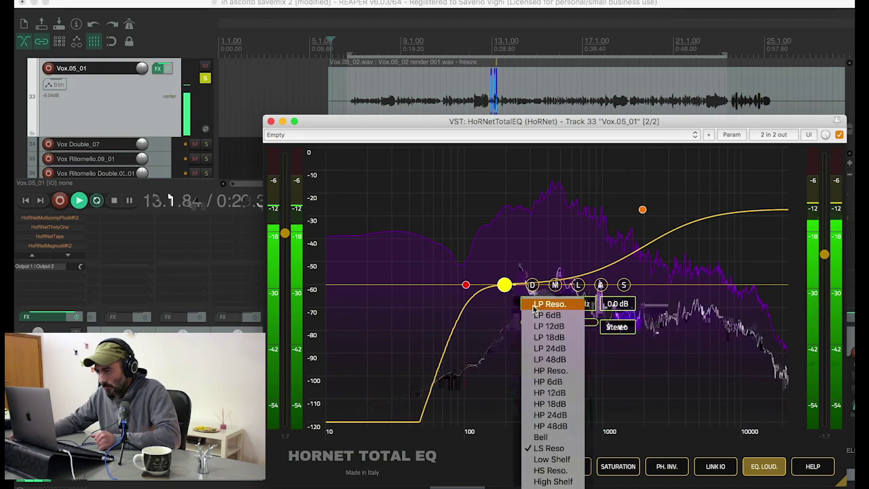
click(528, 440)
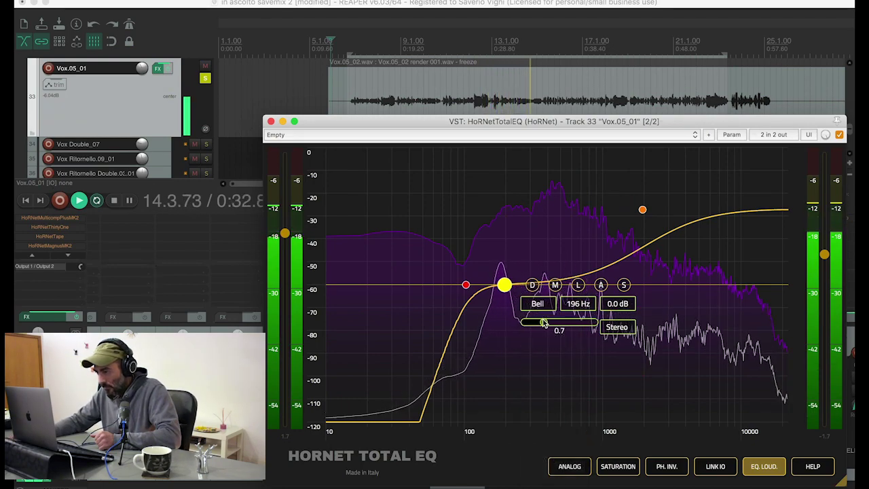
click(505, 286)
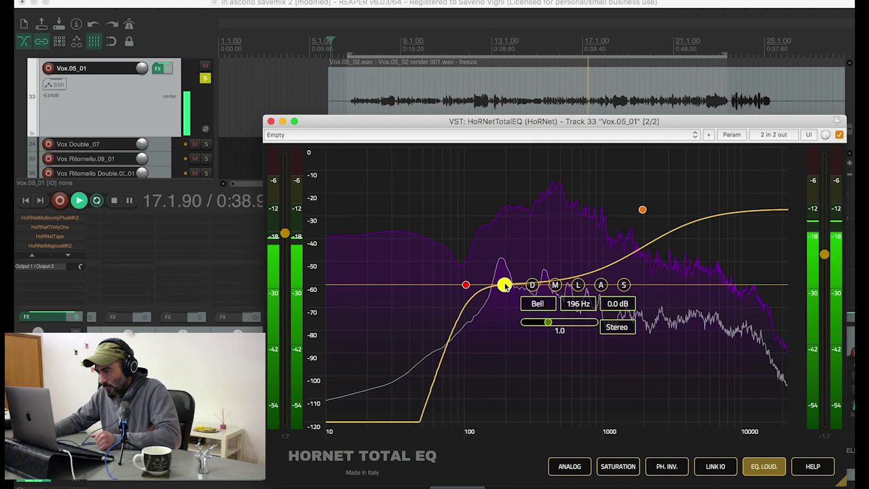
drag(505, 285, 500, 265)
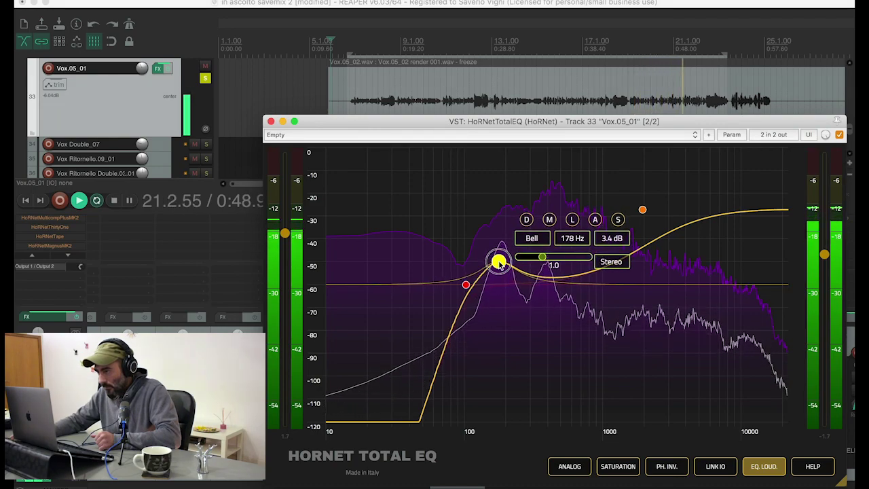
Step: Add a Bell band at about 457 Hz with a -3.9 dB cut and Q of 1.6
click(559, 283)
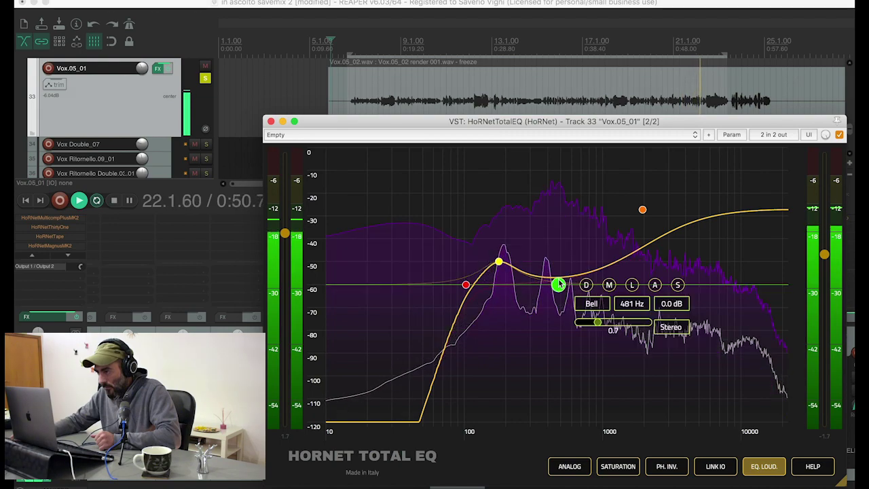
drag(553, 285, 553, 286)
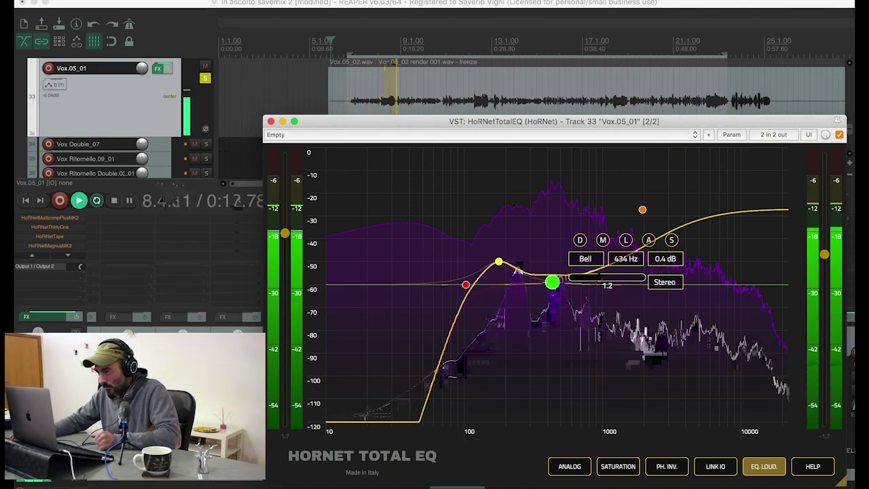
scroll(553, 285, up, 1)
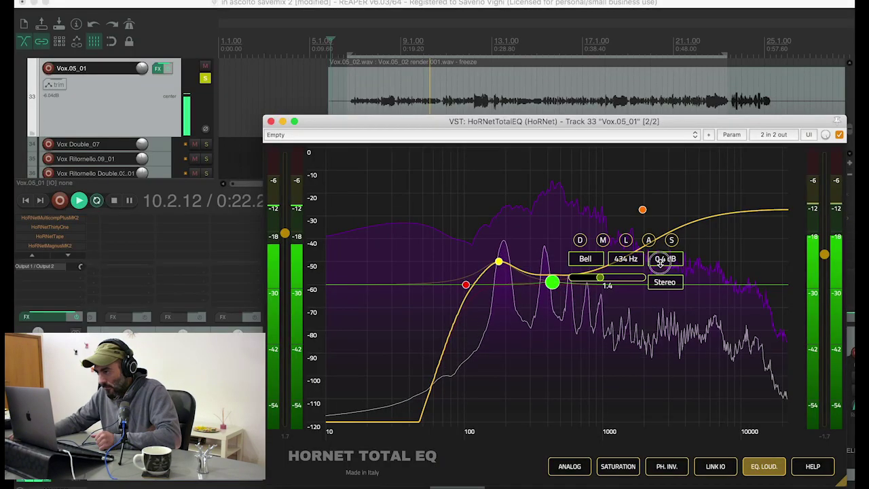
drag(660, 261, 660, 324)
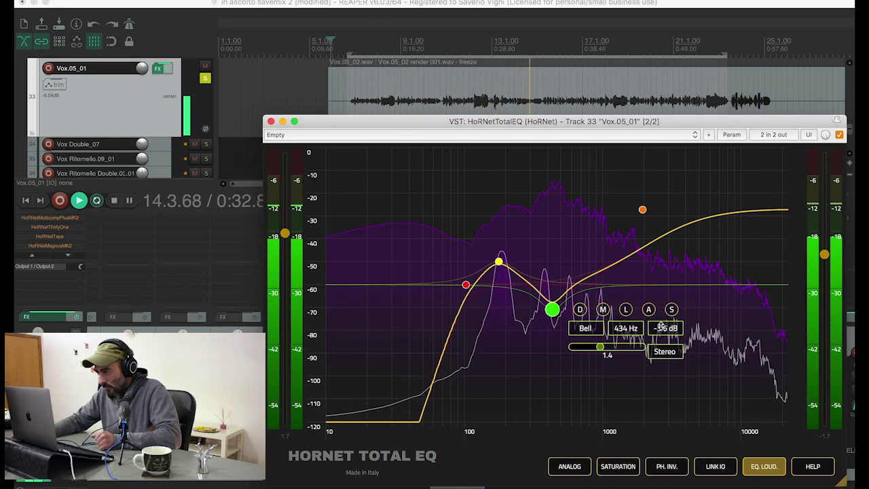
drag(601, 347, 602, 347)
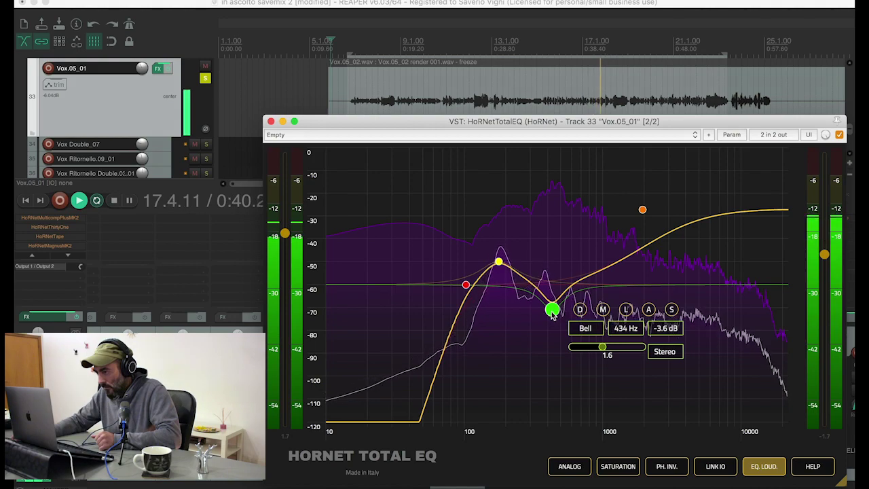
drag(554, 314, 557, 314)
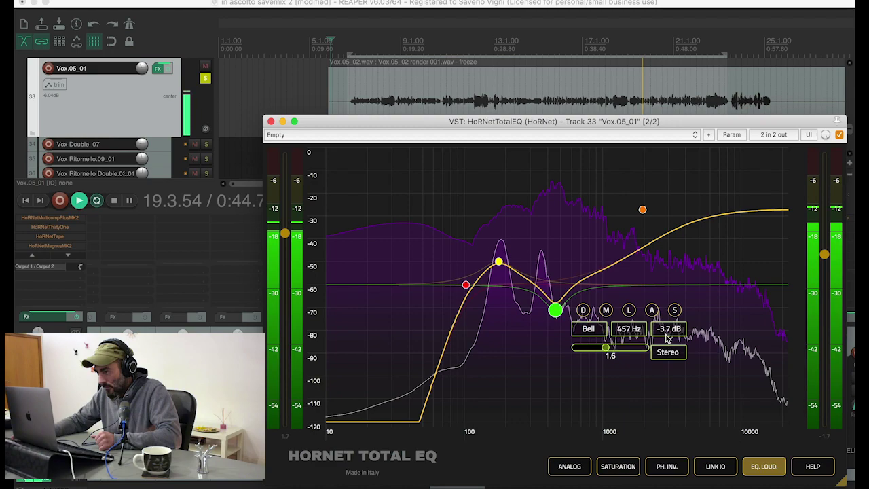
scroll(665, 330, down, 2)
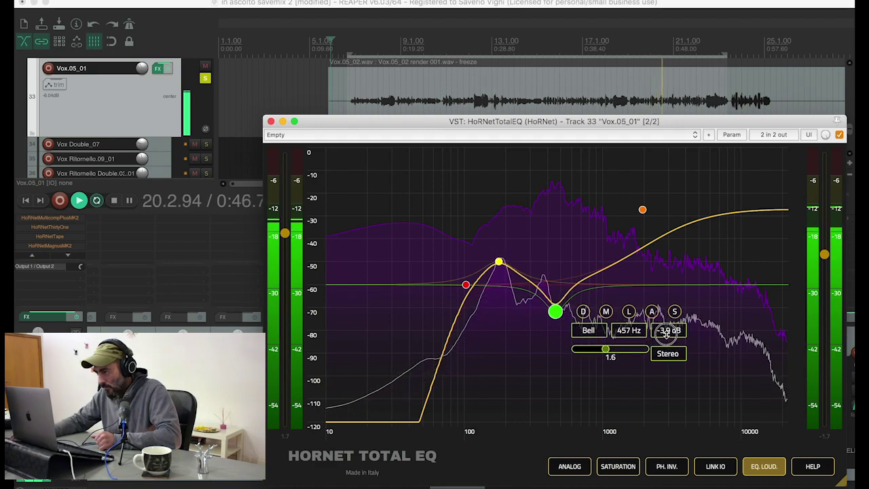
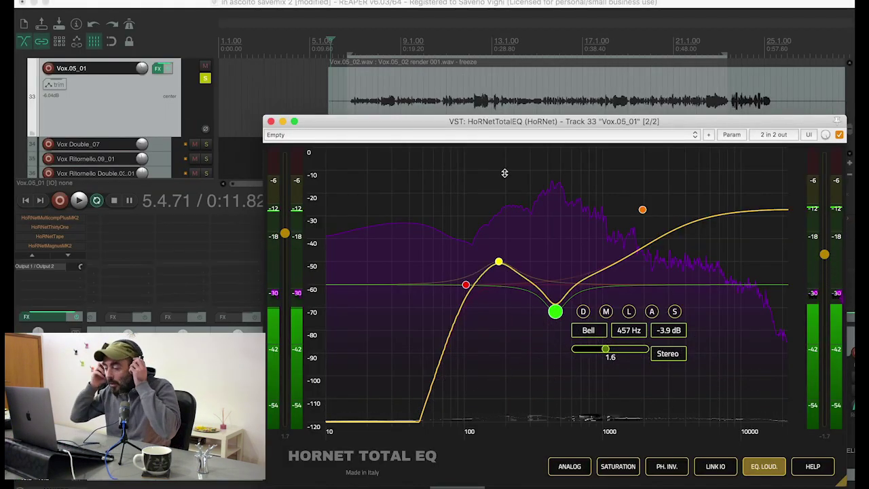
click(504, 172)
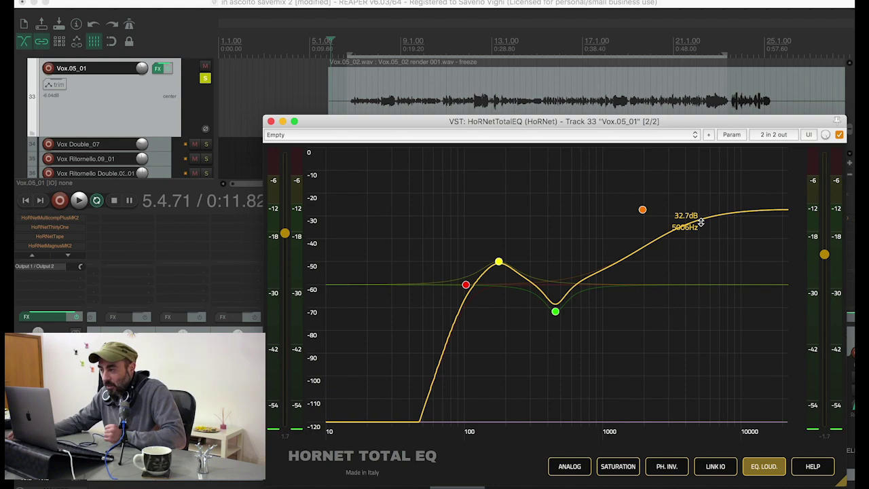
Step: Add a dynamic Bell band at about 7125 Hz with -18.0 dB of gain and Q of 1.0
click(701, 222)
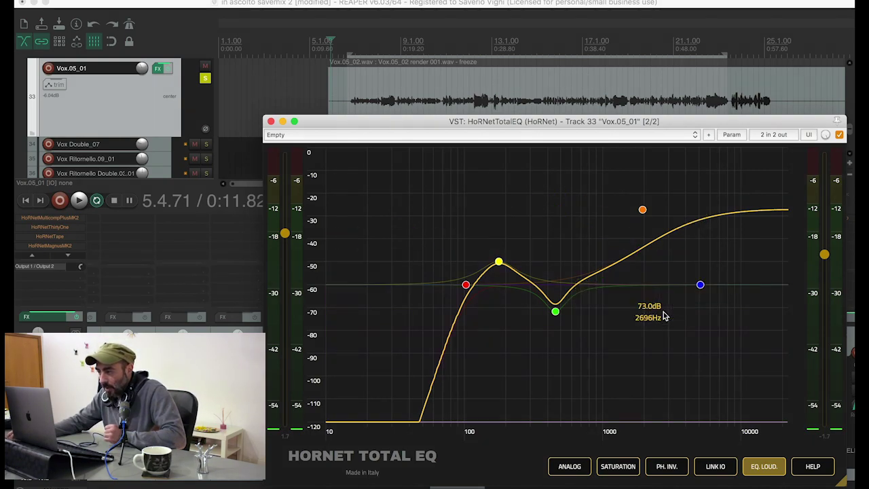
mouse_move(701, 285)
click(672, 305)
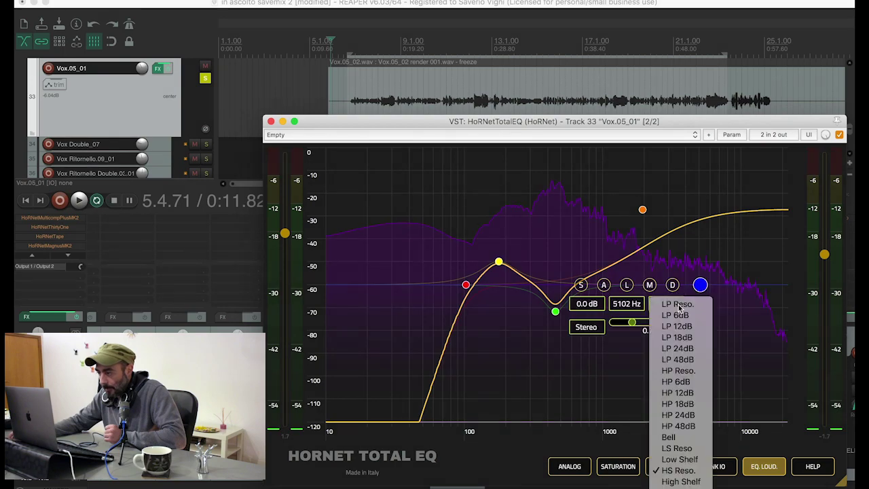
click(668, 437)
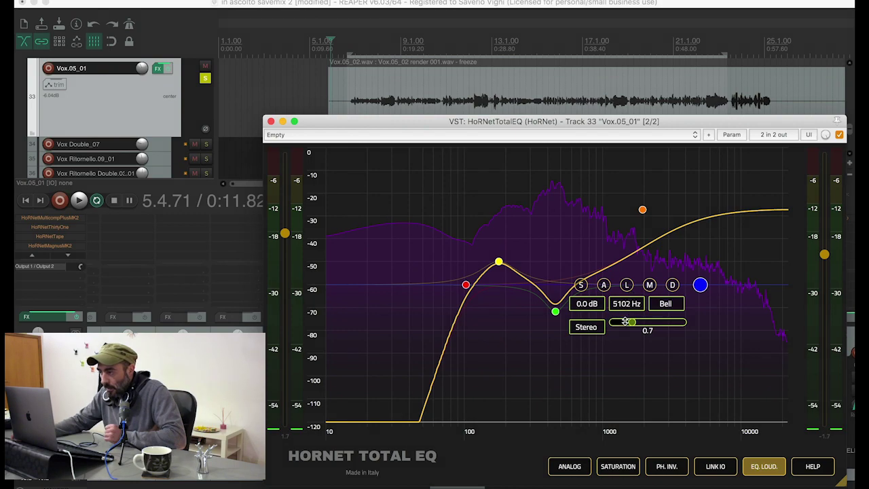
click(672, 286)
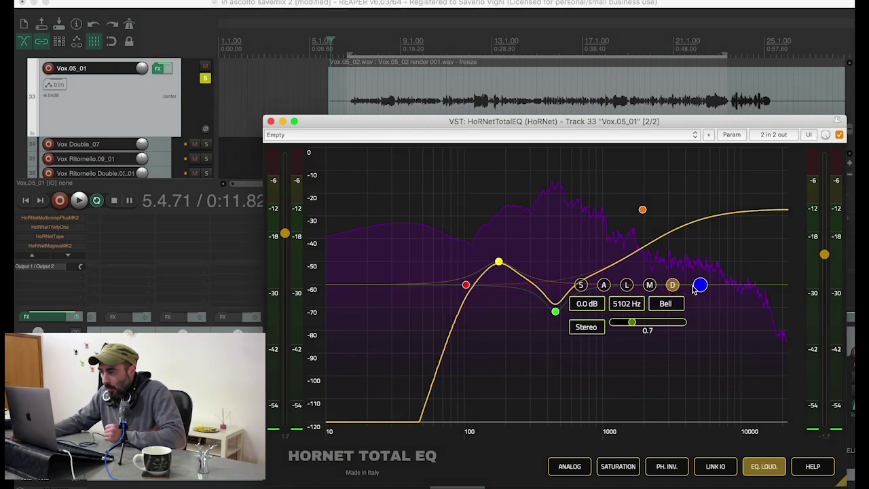
drag(701, 288, 723, 428)
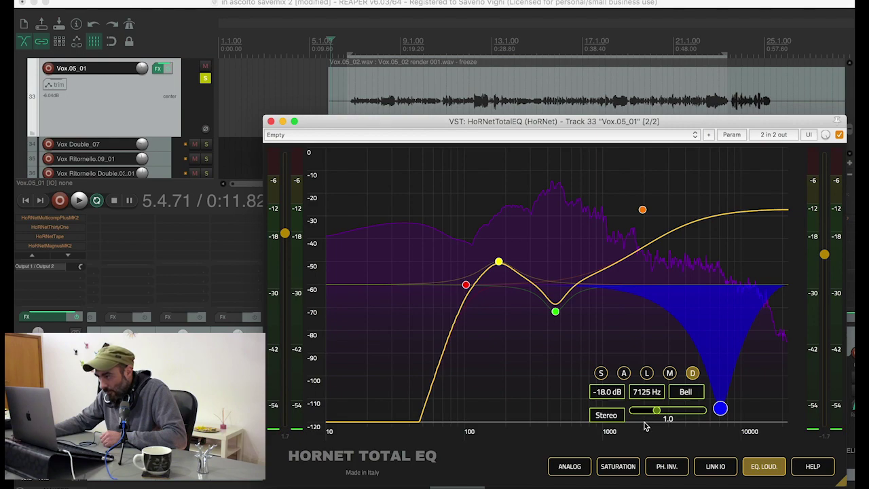
Step: While playing the vocal, set the dynamic high-frequency band's Q to 0.6 and its gain to -16.0 dB
key(space)
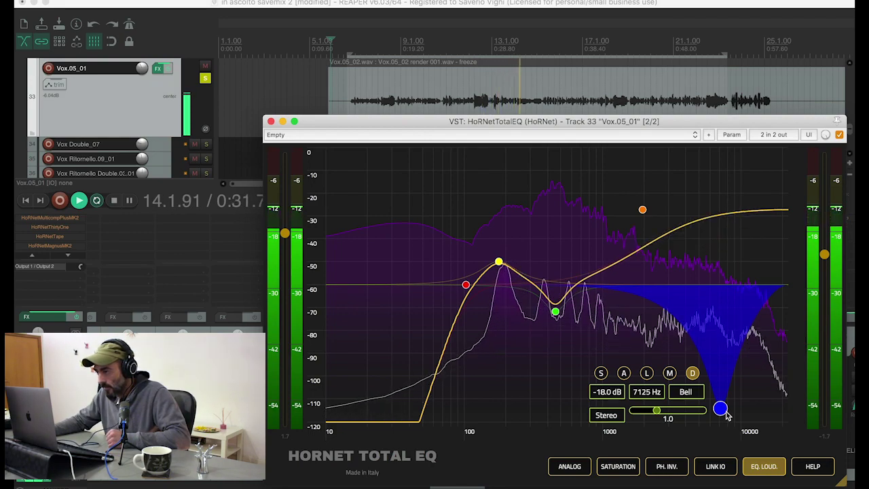
drag(656, 410, 655, 408)
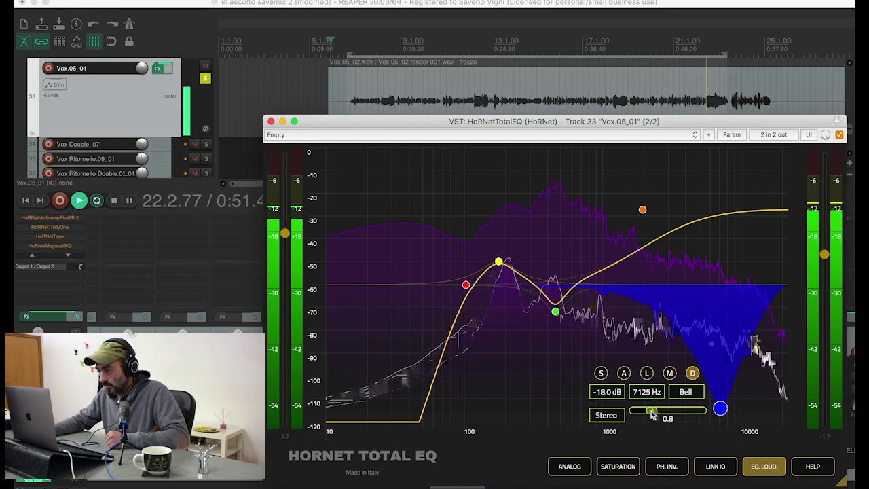
drag(654, 411, 689, 416)
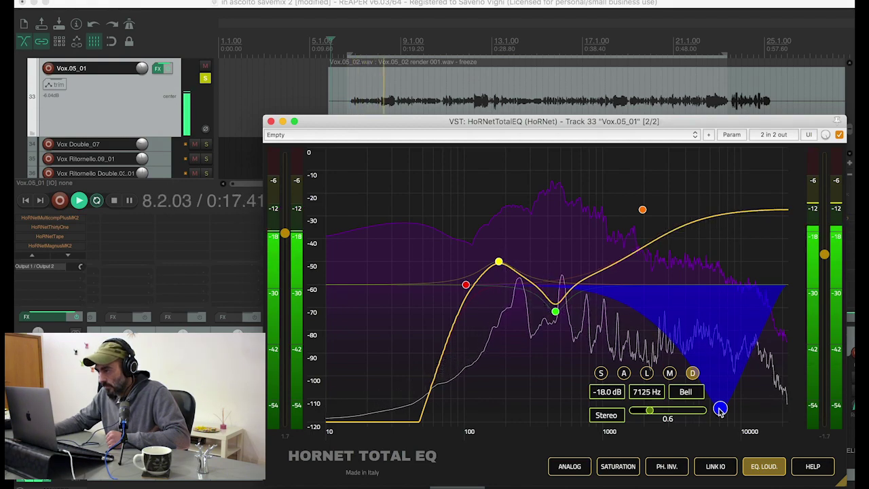
drag(721, 411, 721, 400)
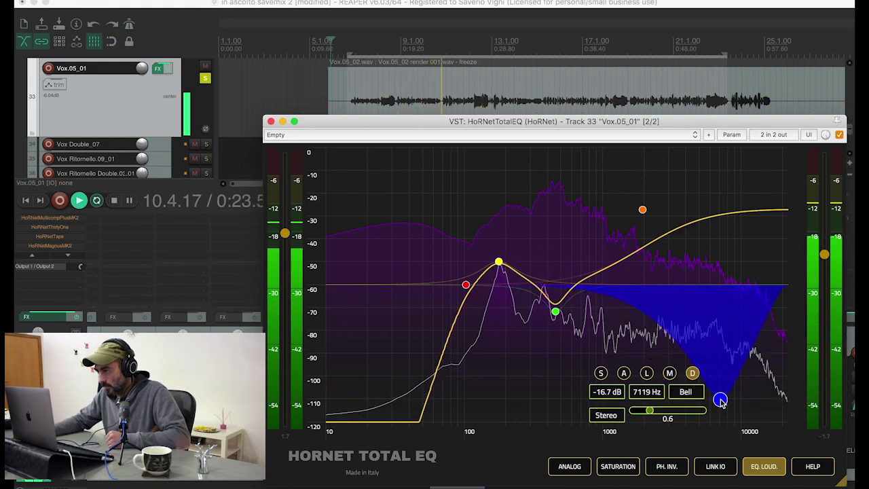
drag(721, 402, 722, 399)
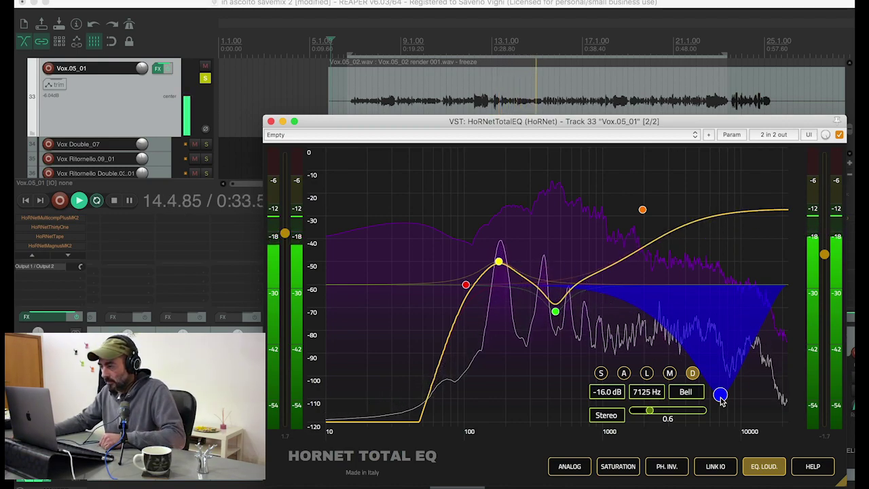
key(space)
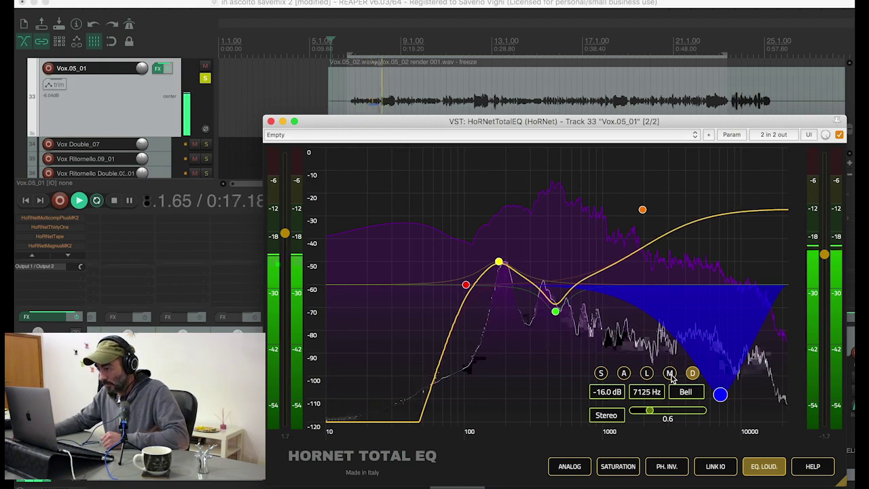
Step: Compare the playing vocal with and without the dynamic 7125 Hz band by repeatedly muting and unmuting it, and stop playback
click(670, 373)
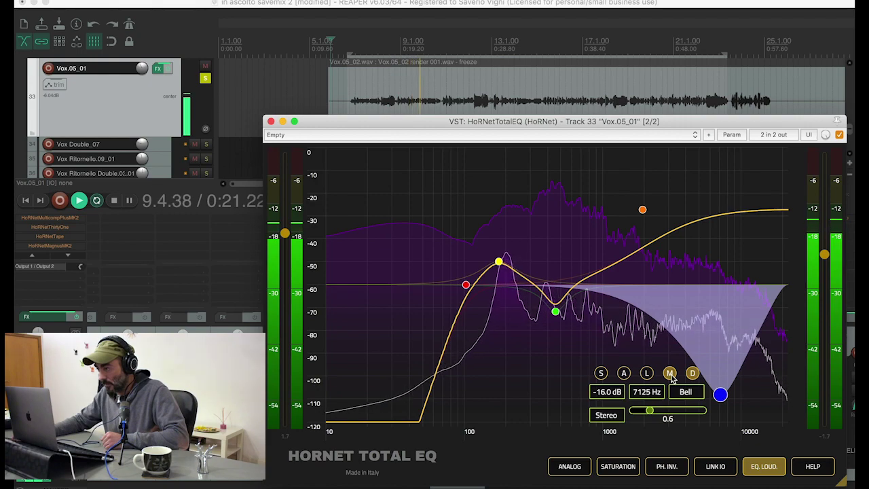
click(670, 374)
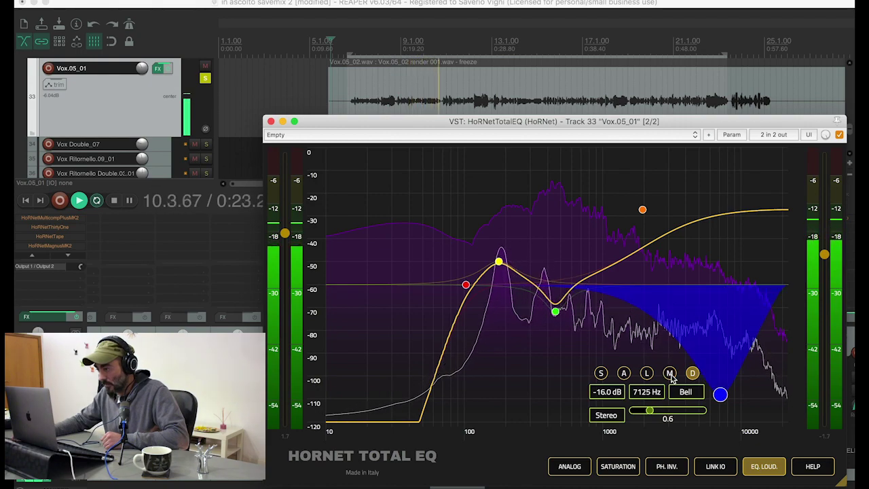
click(671, 373)
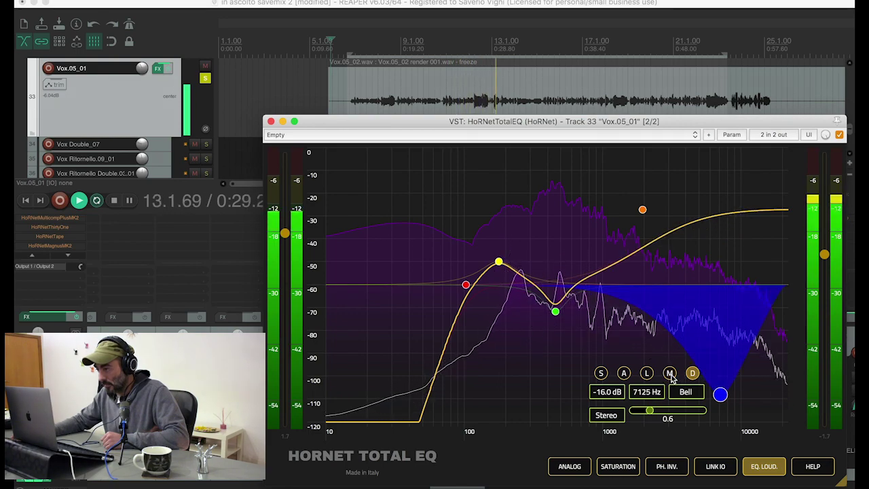
click(670, 376)
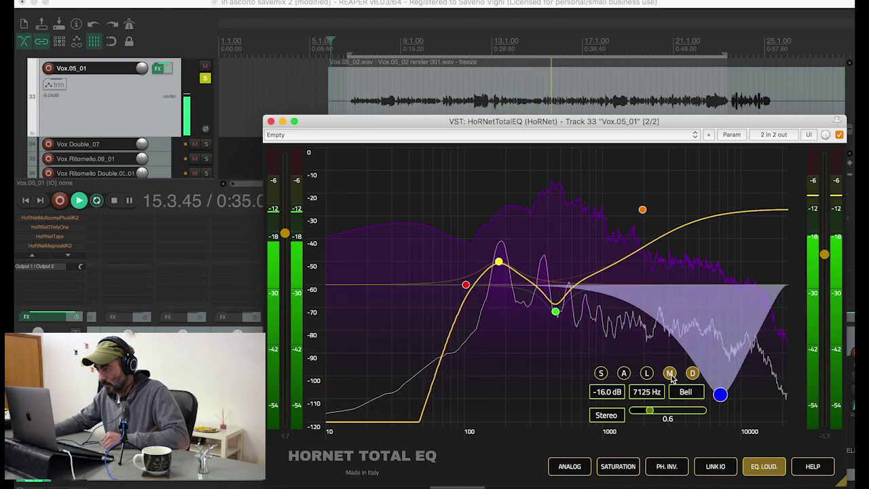
click(671, 374)
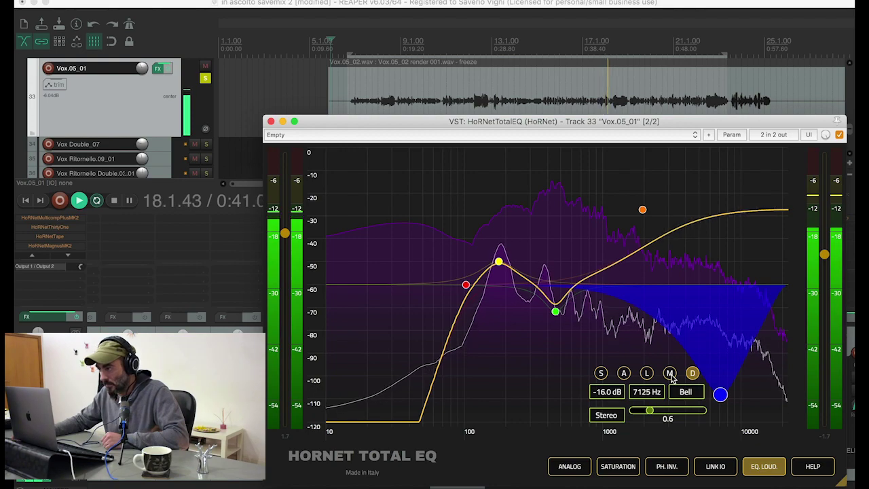
key(space)
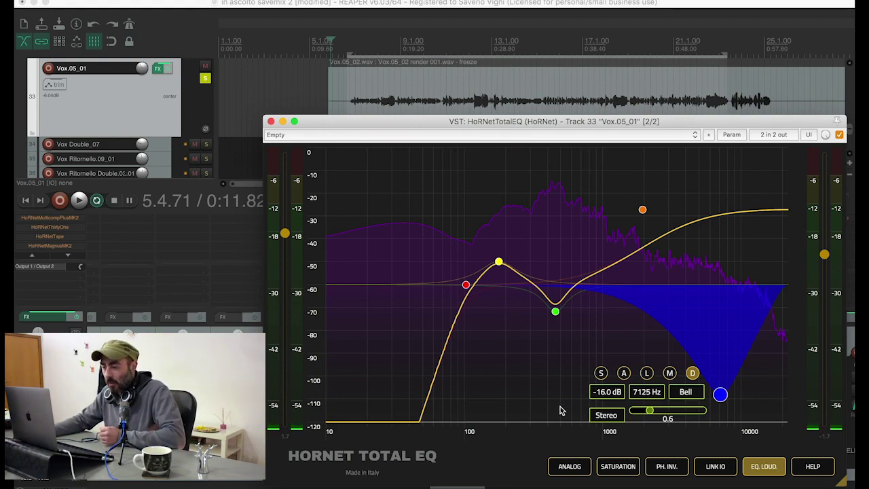
Step: Enable analog mode and saturation for the whole equalizer, and set the 1950 Hz high-shelf band's saturation amount to 7.5
click(563, 467)
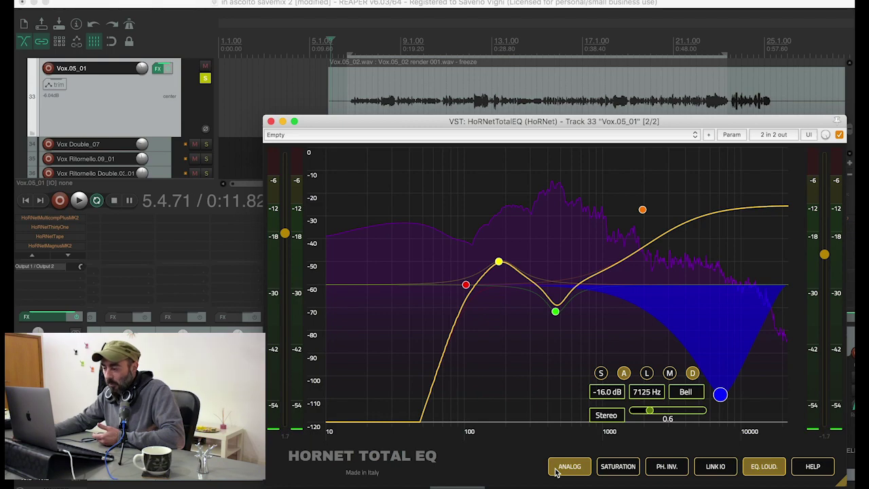
click(629, 468)
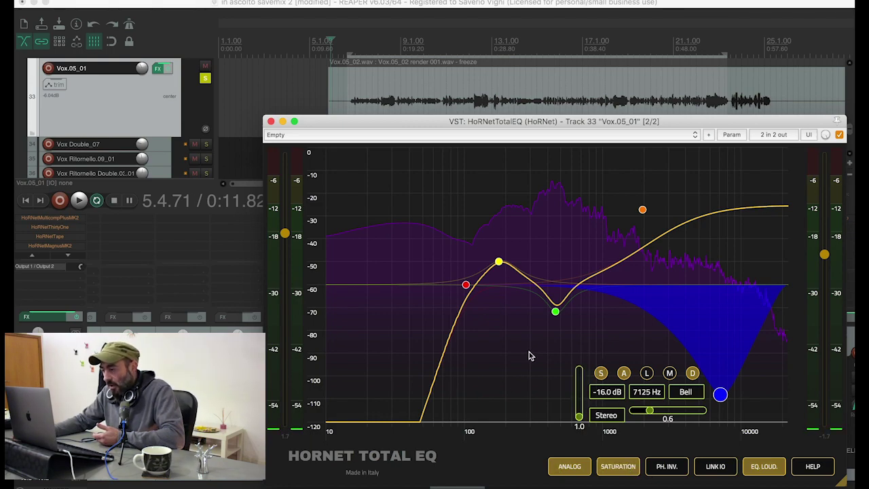
click(643, 211)
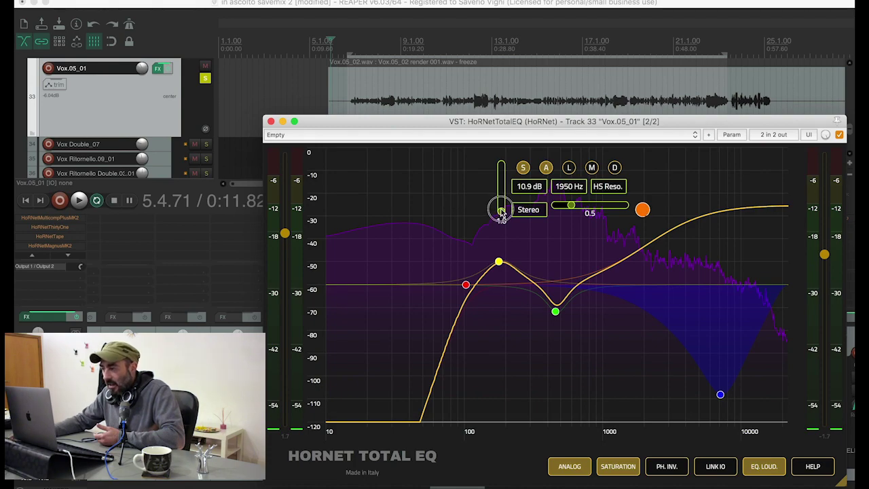
drag(501, 212, 501, 178)
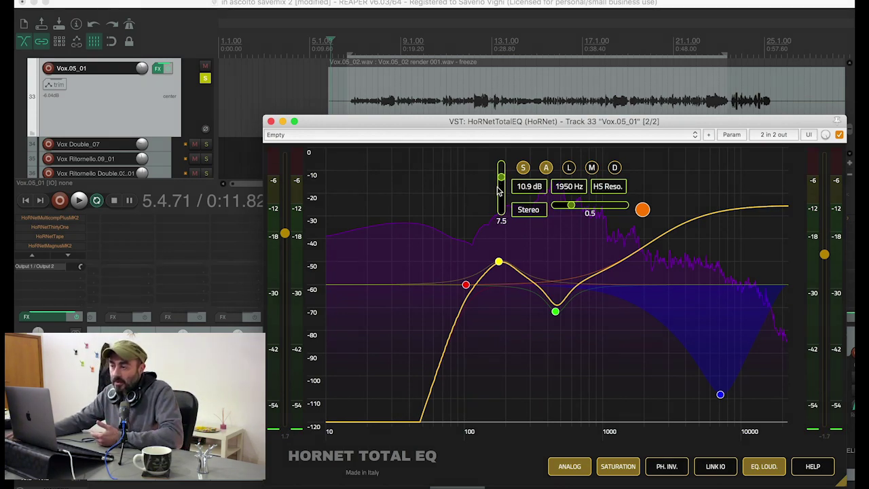